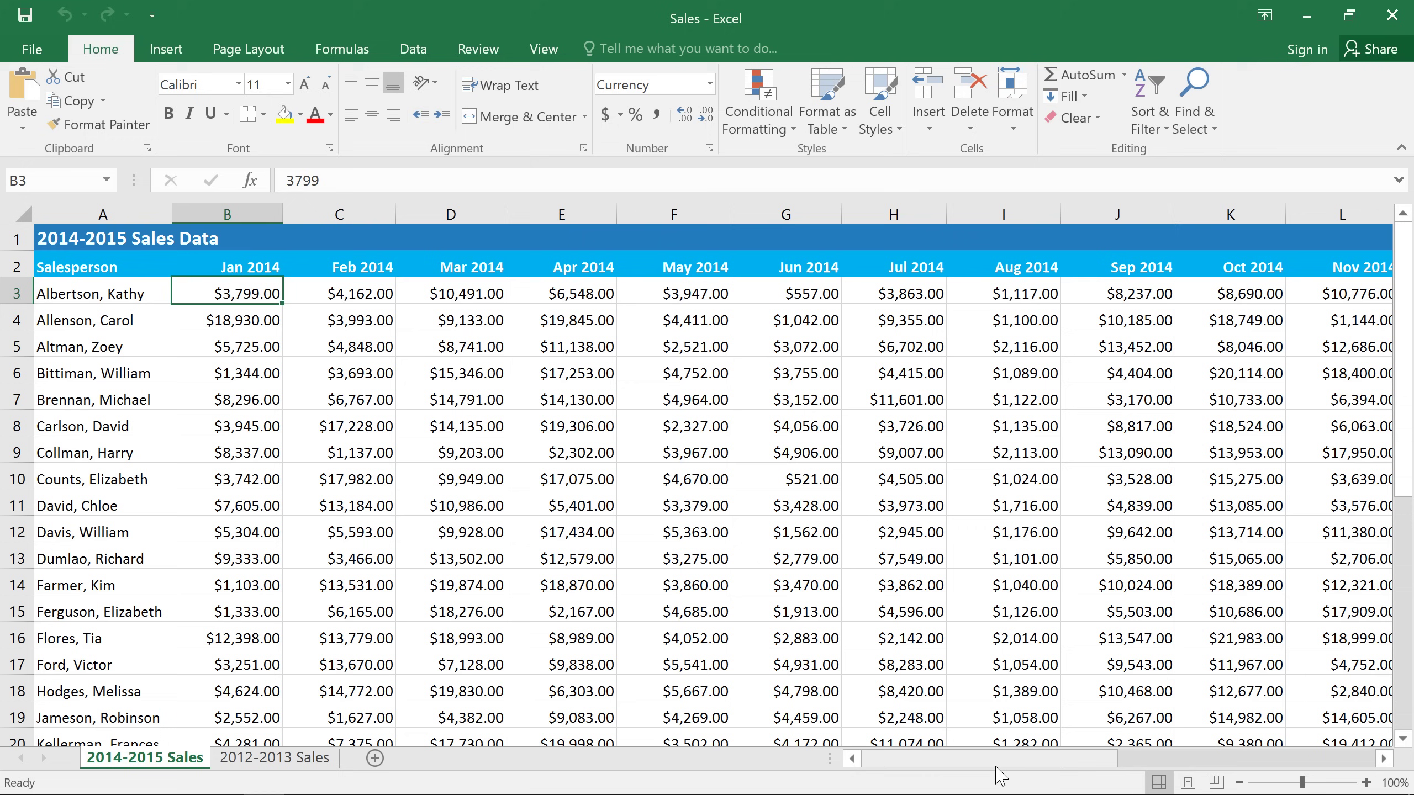
Step: Freeze the Salesperson column A so names stay visible while scrolling across months to Jun 2015
{"action": "left_click_drag", "start_coordinate": [996, 768], "coordinate": [971, 783]}
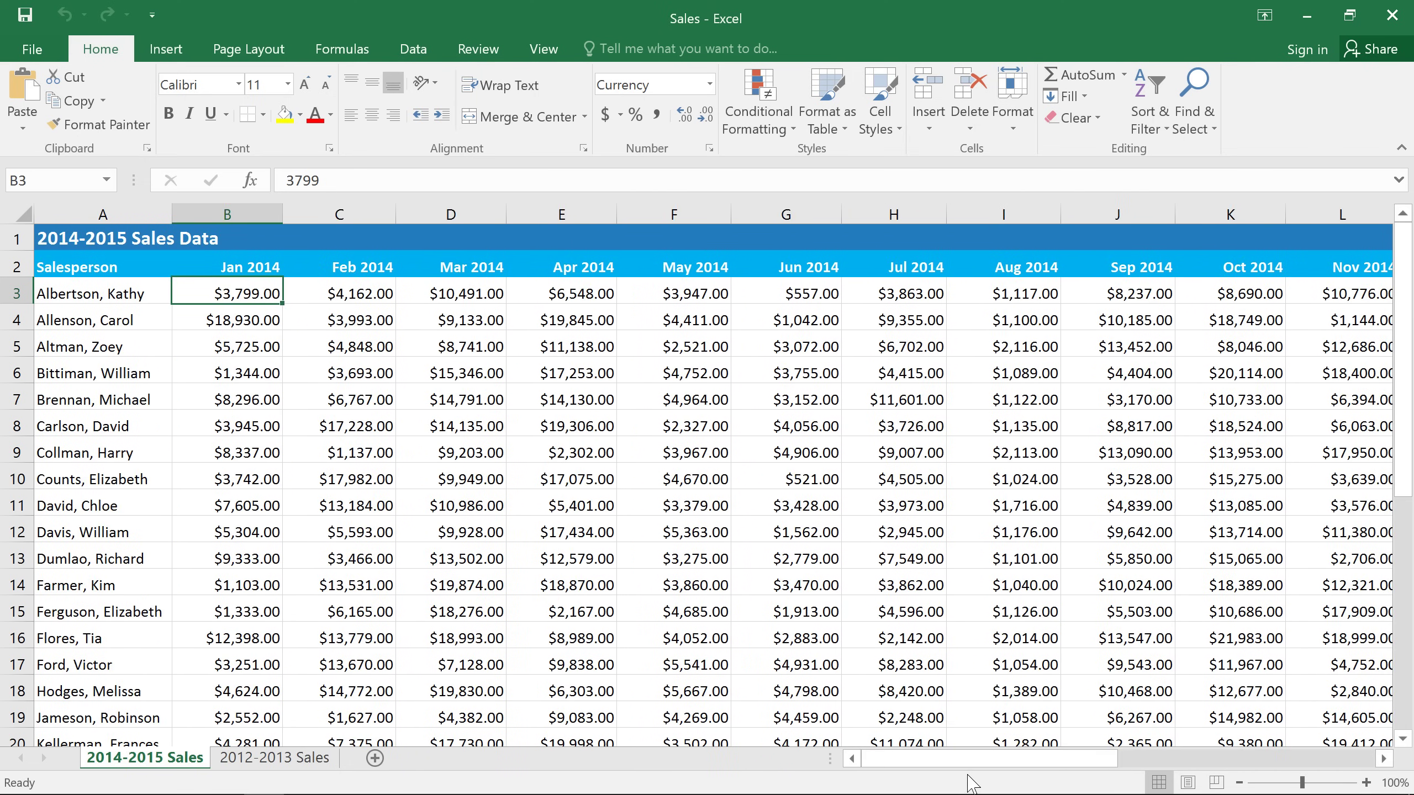
{"action": "left_click", "coordinate": [561, 50]}
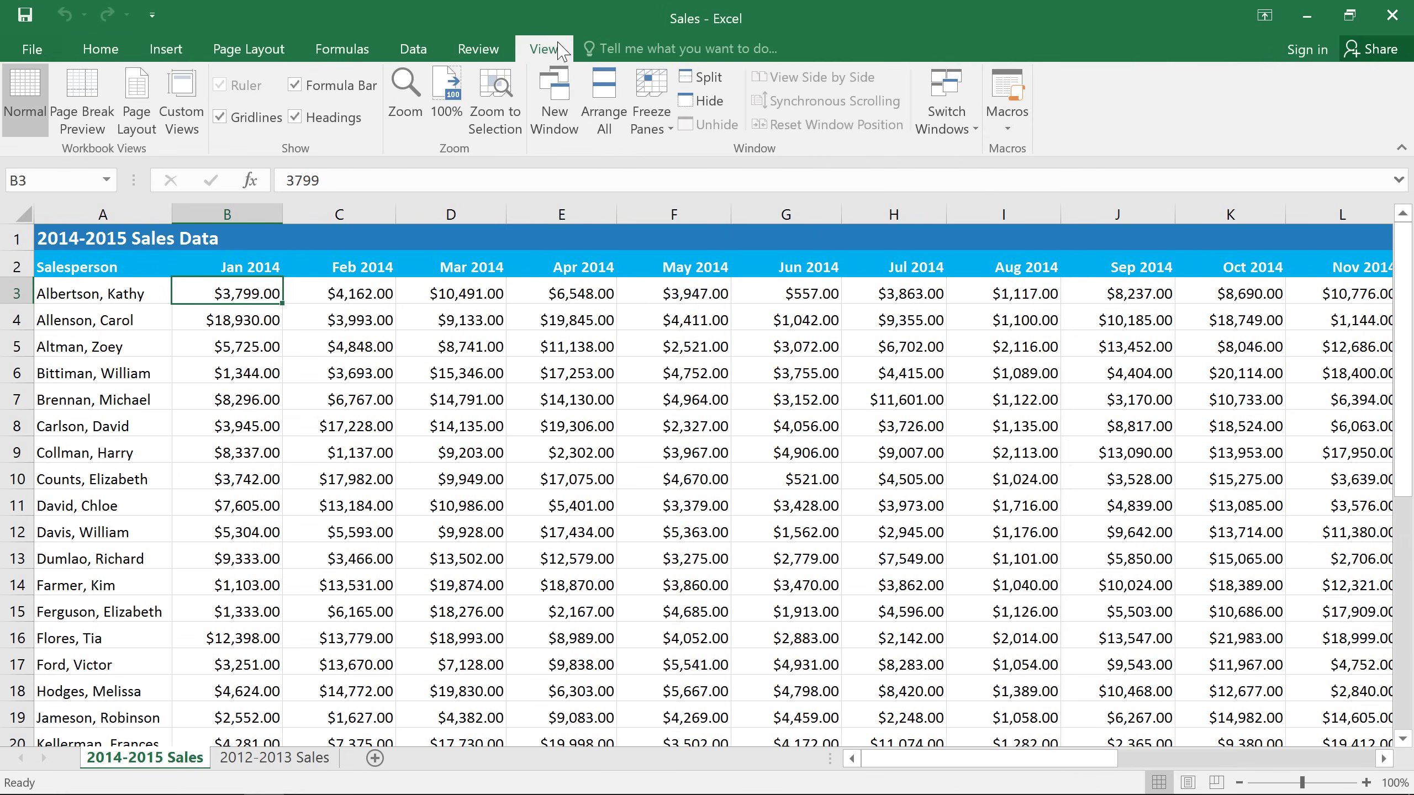
{"action": "left_click", "coordinate": [650, 95]}
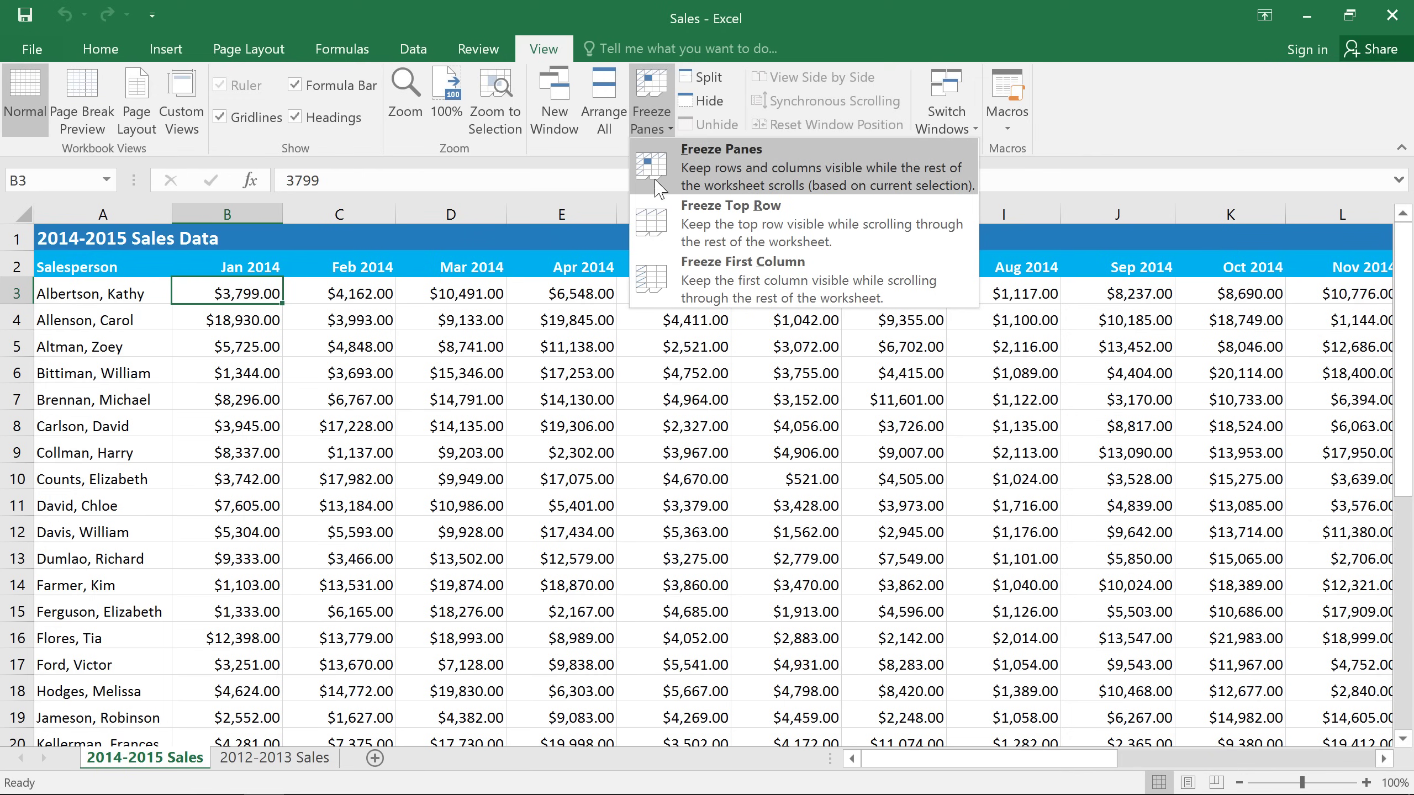
{"action": "left_click", "coordinate": [662, 275]}
{"action": "left_click_drag", "start_coordinate": [921, 761], "coordinate": [889, 782]}
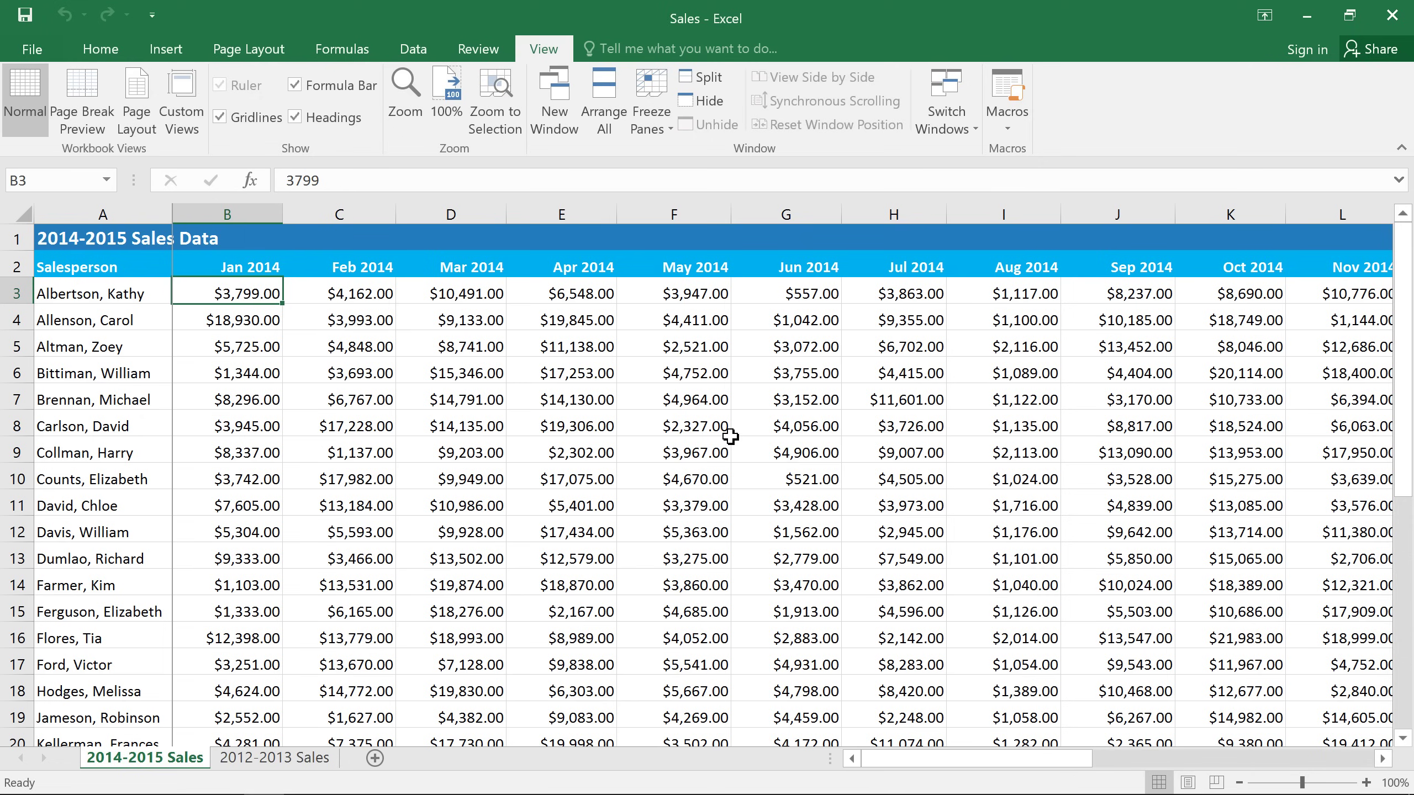
Step: Unfreeze all panes, then select row 3 and make cell B3 active
{"action": "left_click", "coordinate": [662, 102]}
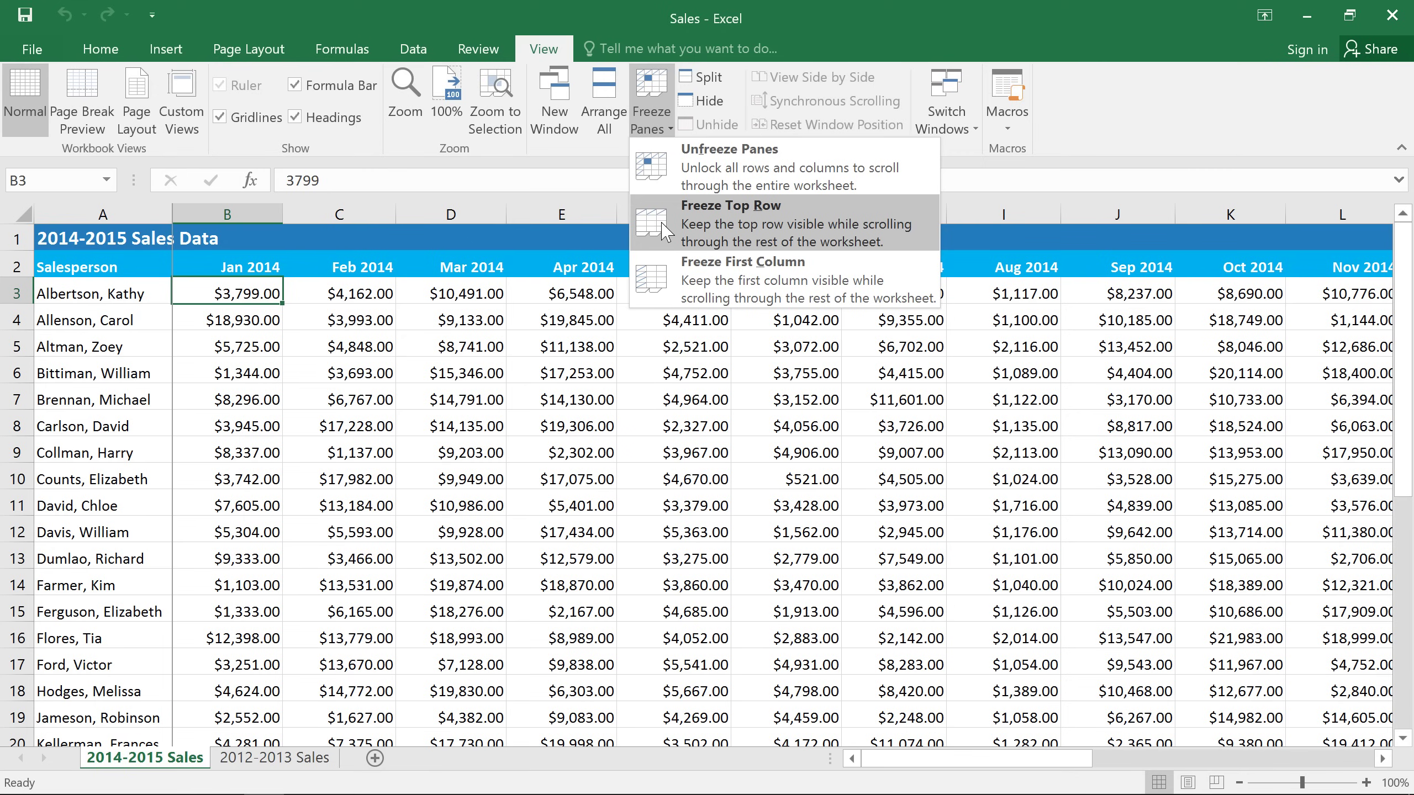
{"action": "left_click", "coordinate": [664, 187]}
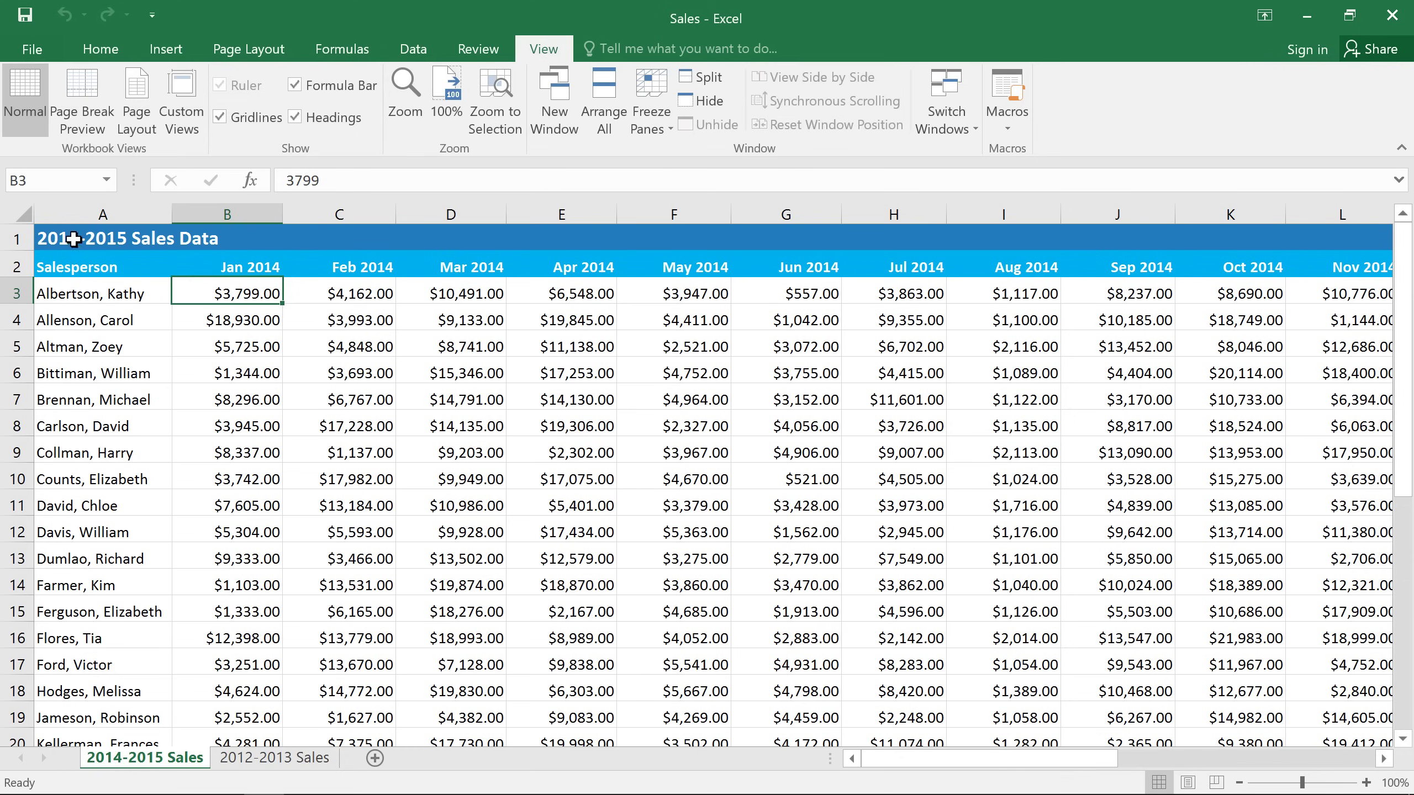
{"action": "left_click", "coordinate": [8, 287]}
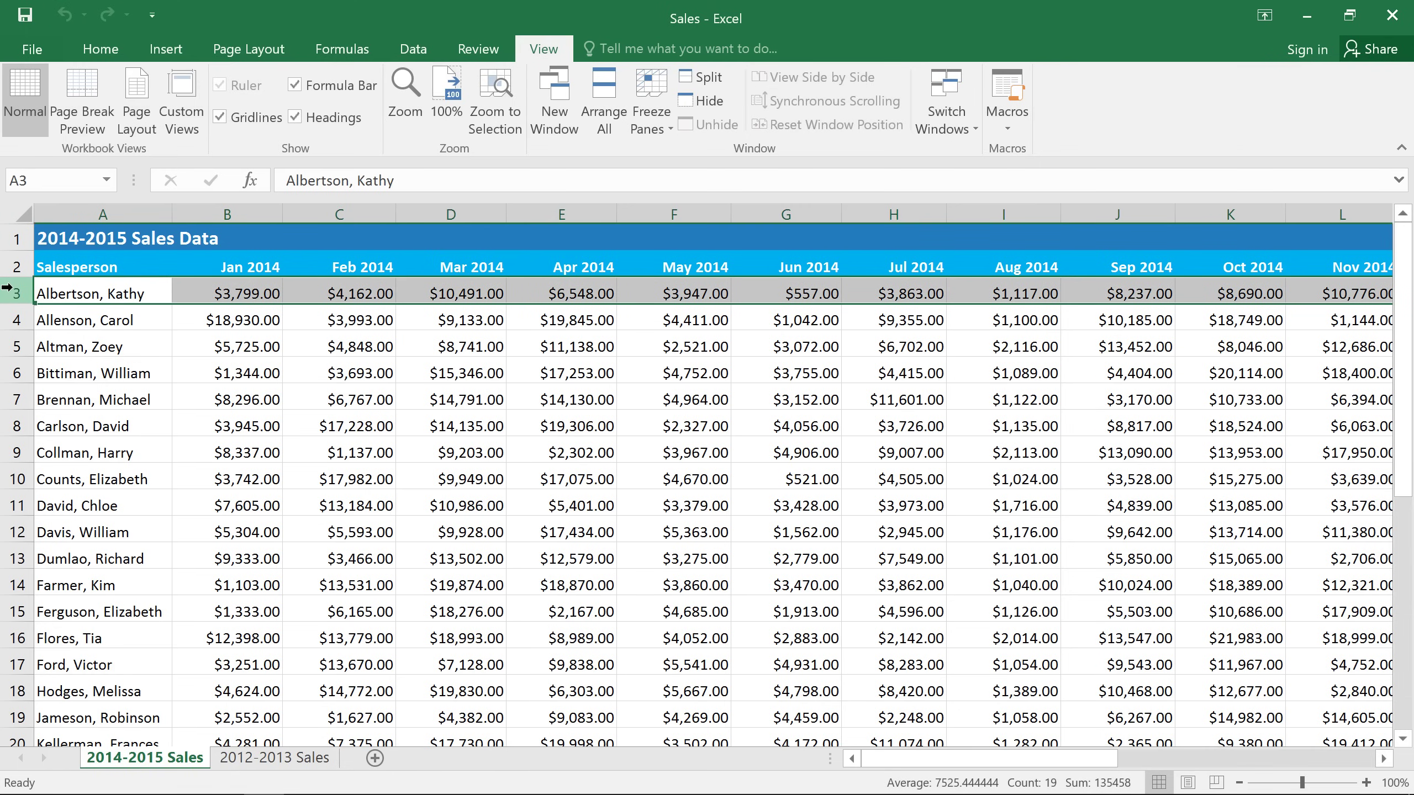
{"action": "left_click", "coordinate": [198, 287]}
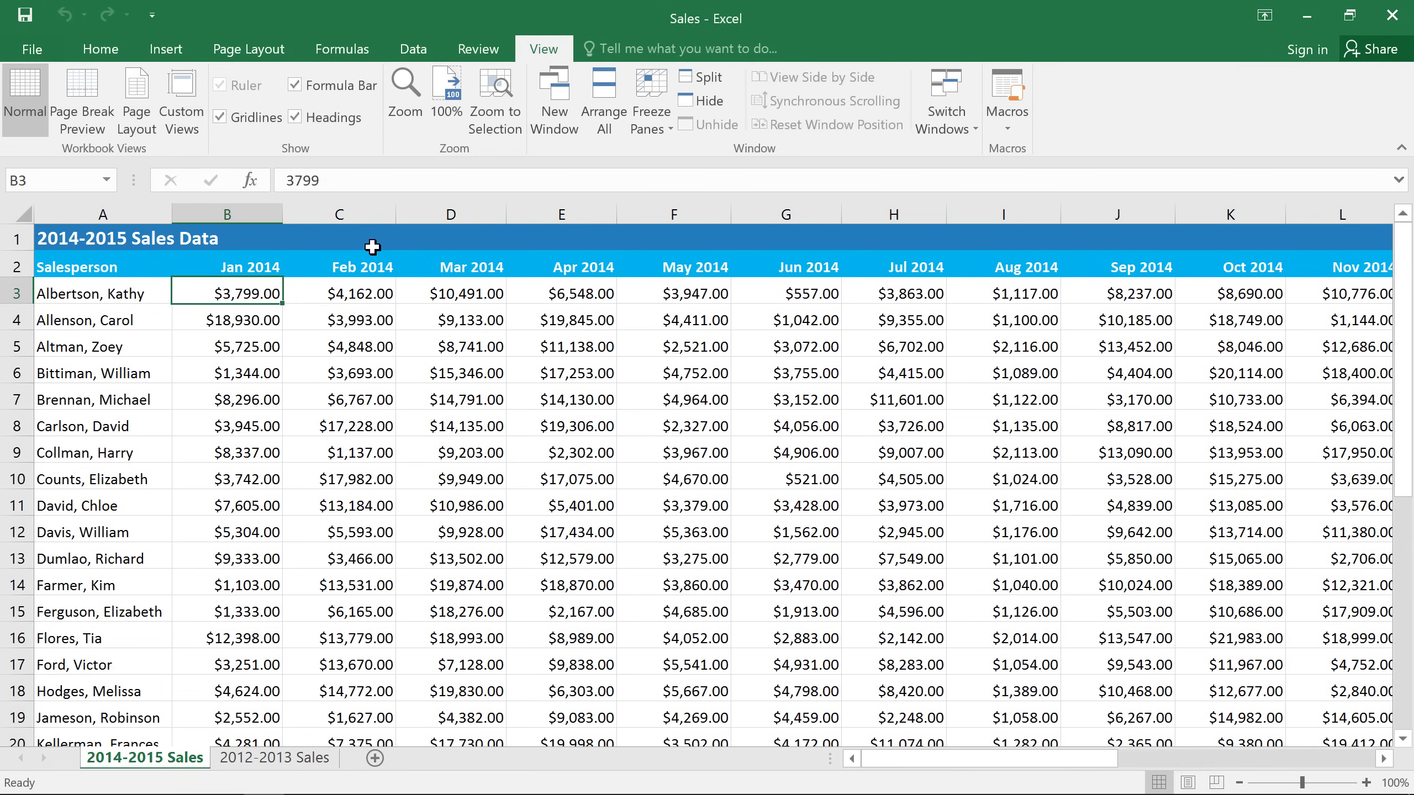
Step: Freeze panes at B3 to lock the two header rows and column A, then scroll to verify
{"action": "left_click", "coordinate": [645, 131]}
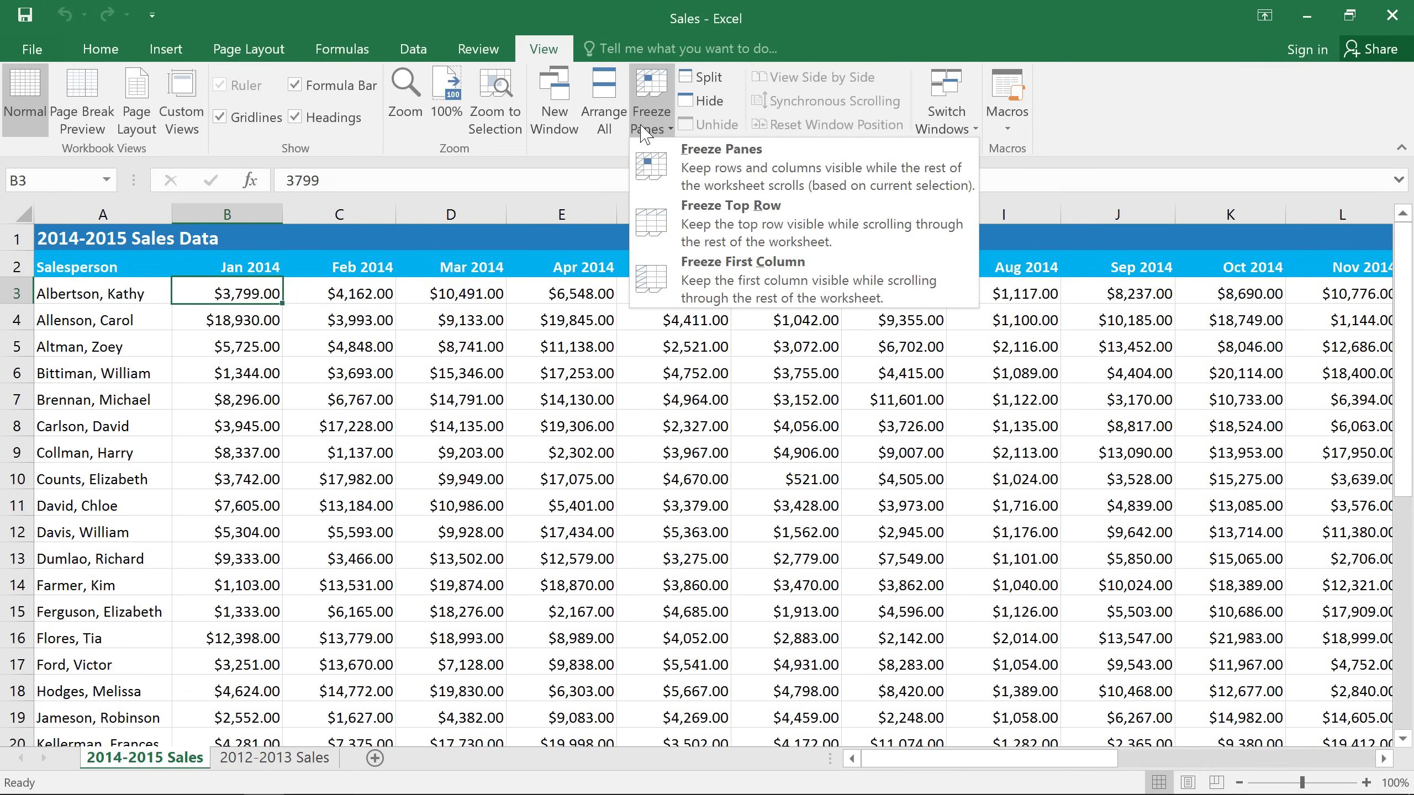
{"action": "left_click", "coordinate": [658, 173]}
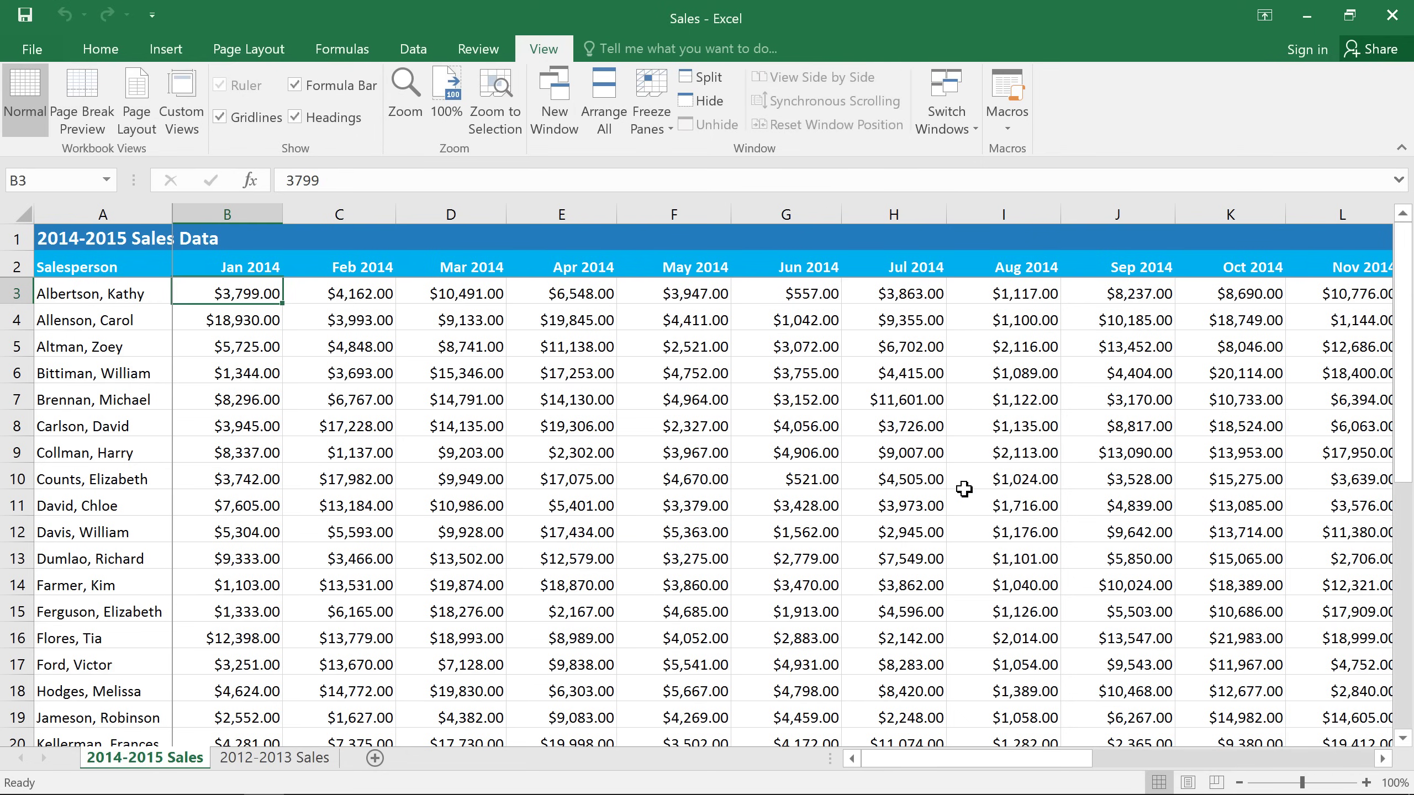
{"action": "left_click_drag", "start_coordinate": [1399, 457], "coordinate": [1400, 585]}
{"action": "left_click_drag", "start_coordinate": [1034, 772], "coordinate": [1097, 766]}
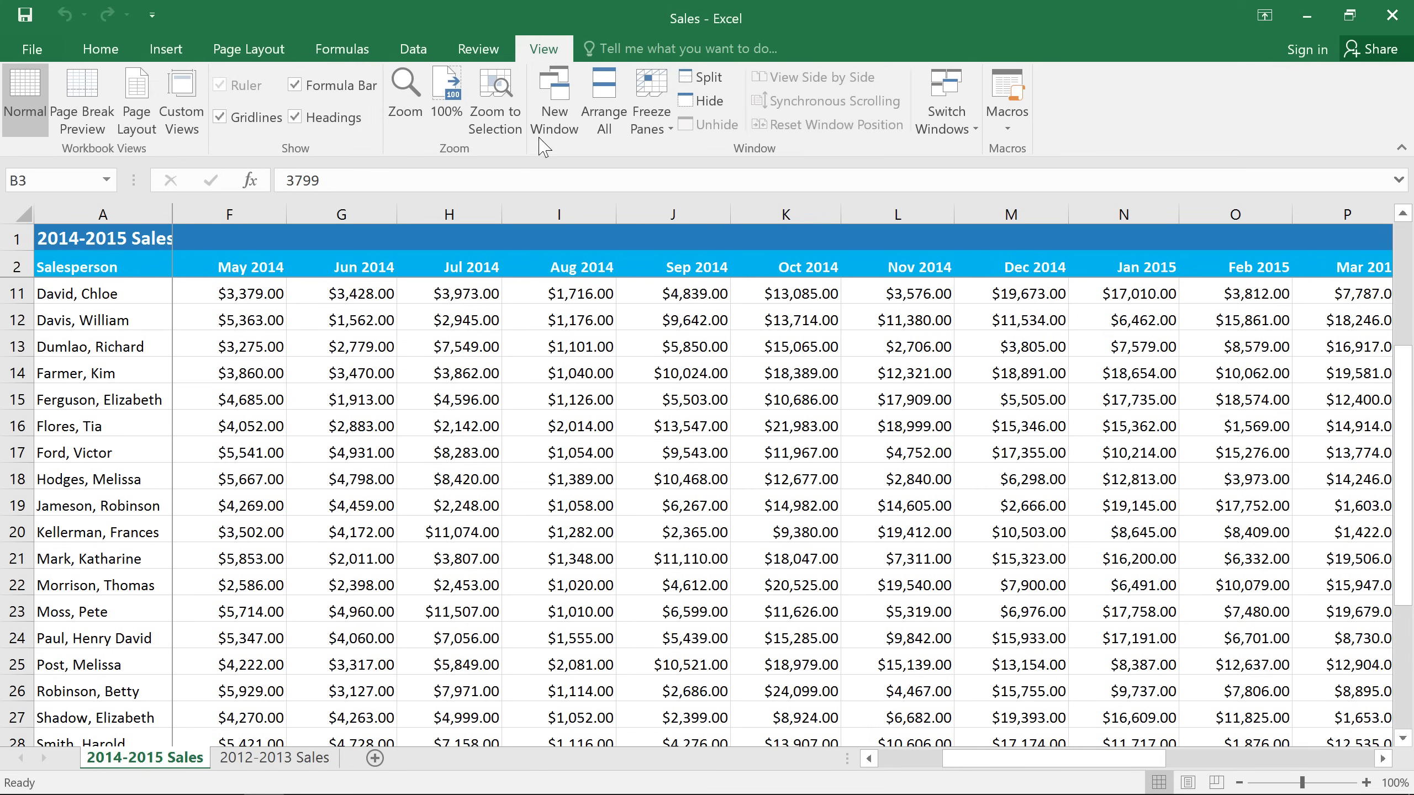
Step: Open a second Sales window side by side, showing the 2012-2013 Sales sheet next to 2014-2015
{"action": "left_click", "coordinate": [543, 99]}
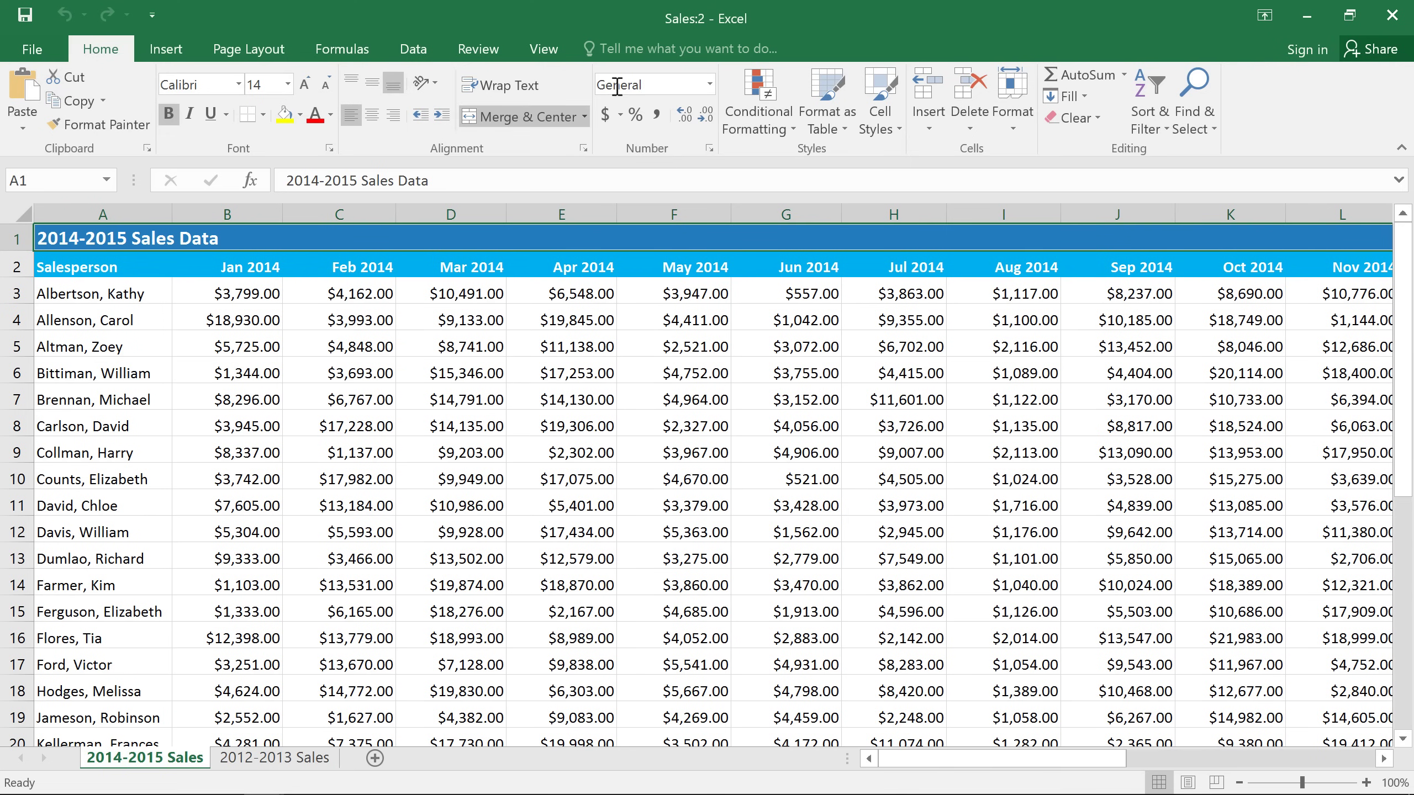
{"action": "left_click_drag", "start_coordinate": [866, 28], "coordinate": [1413, 225]}
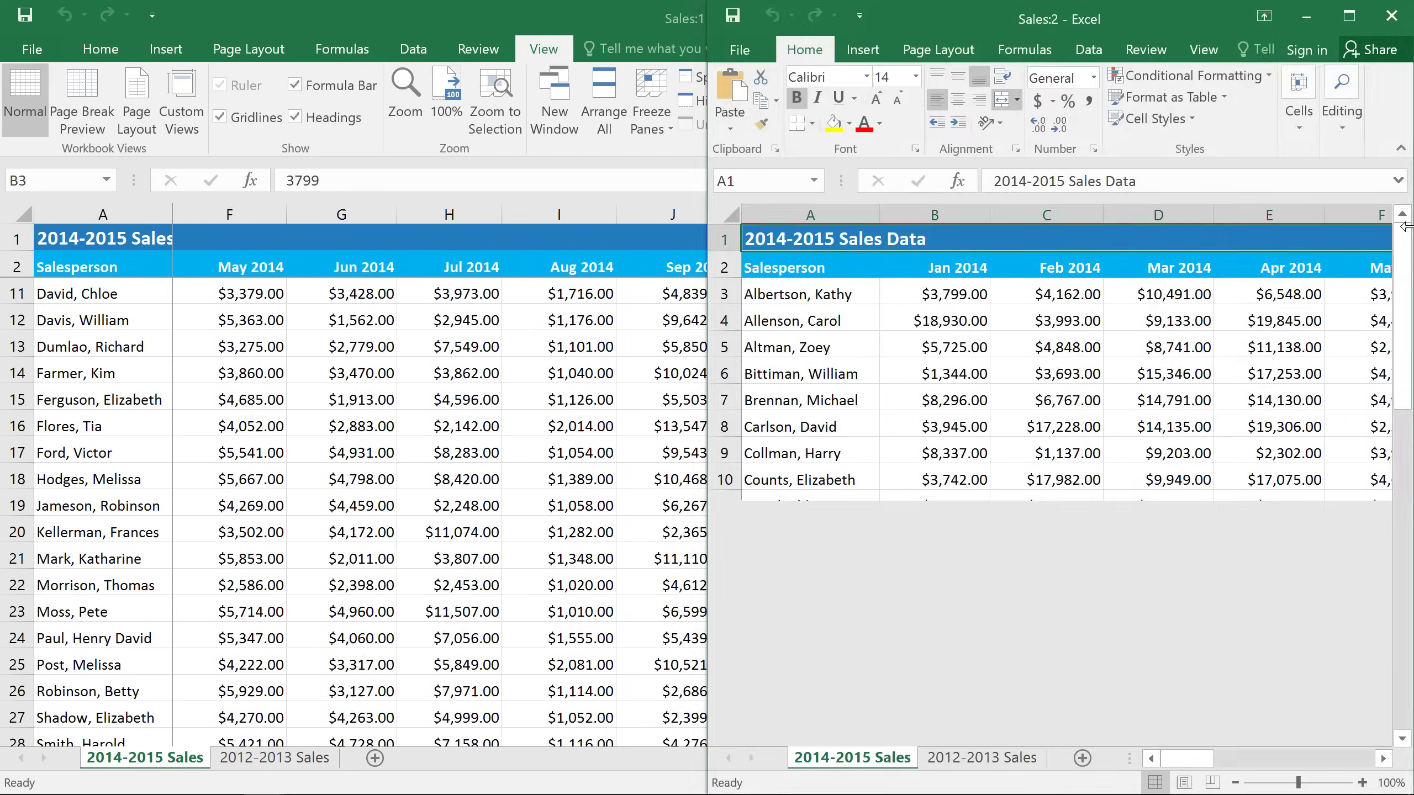
{"action": "left_click", "coordinate": [391, 274]}
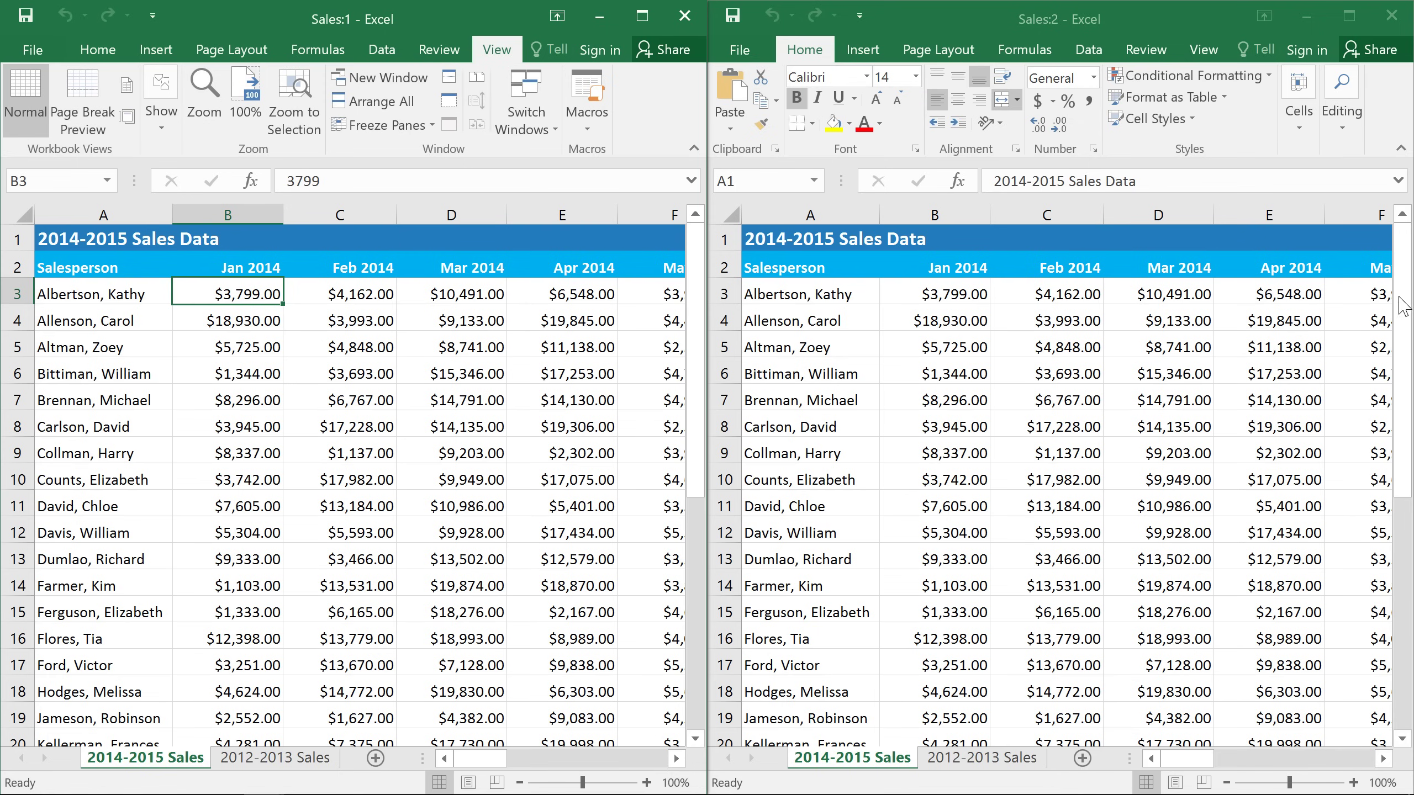
{"action": "left_click_drag", "start_coordinate": [1405, 307], "coordinate": [1402, 568]}
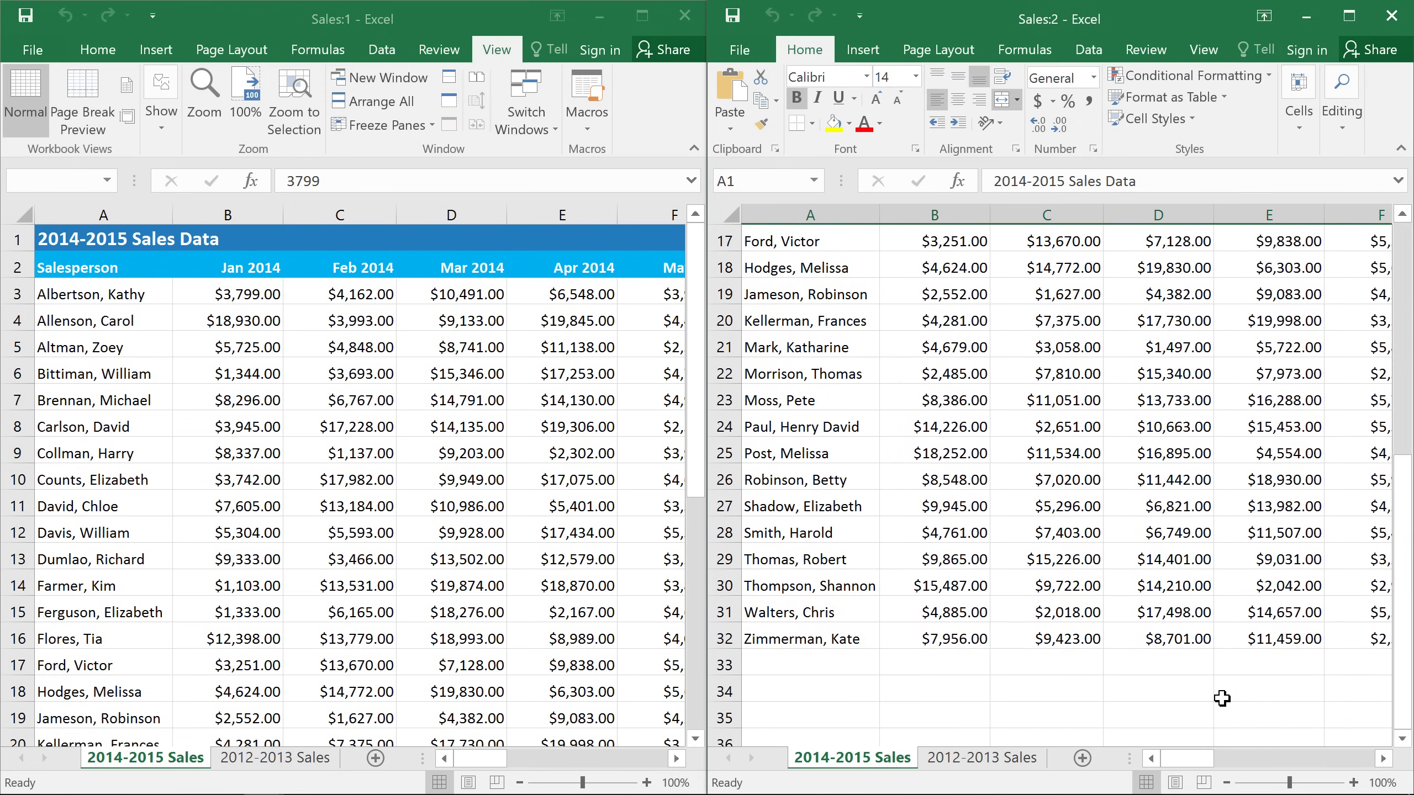
{"action": "left_click", "coordinate": [990, 759]}
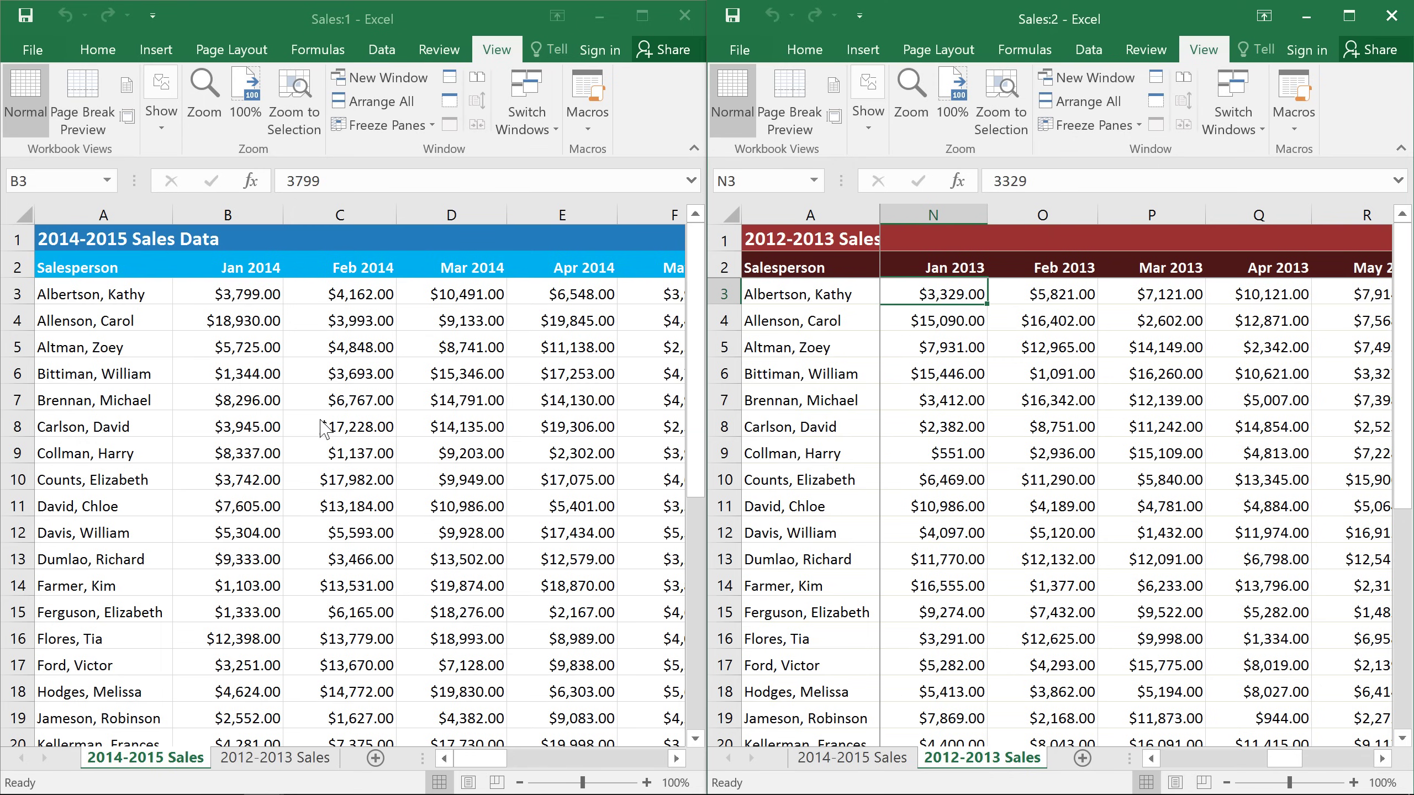
{"action": "left_click", "coordinate": [256, 289]}
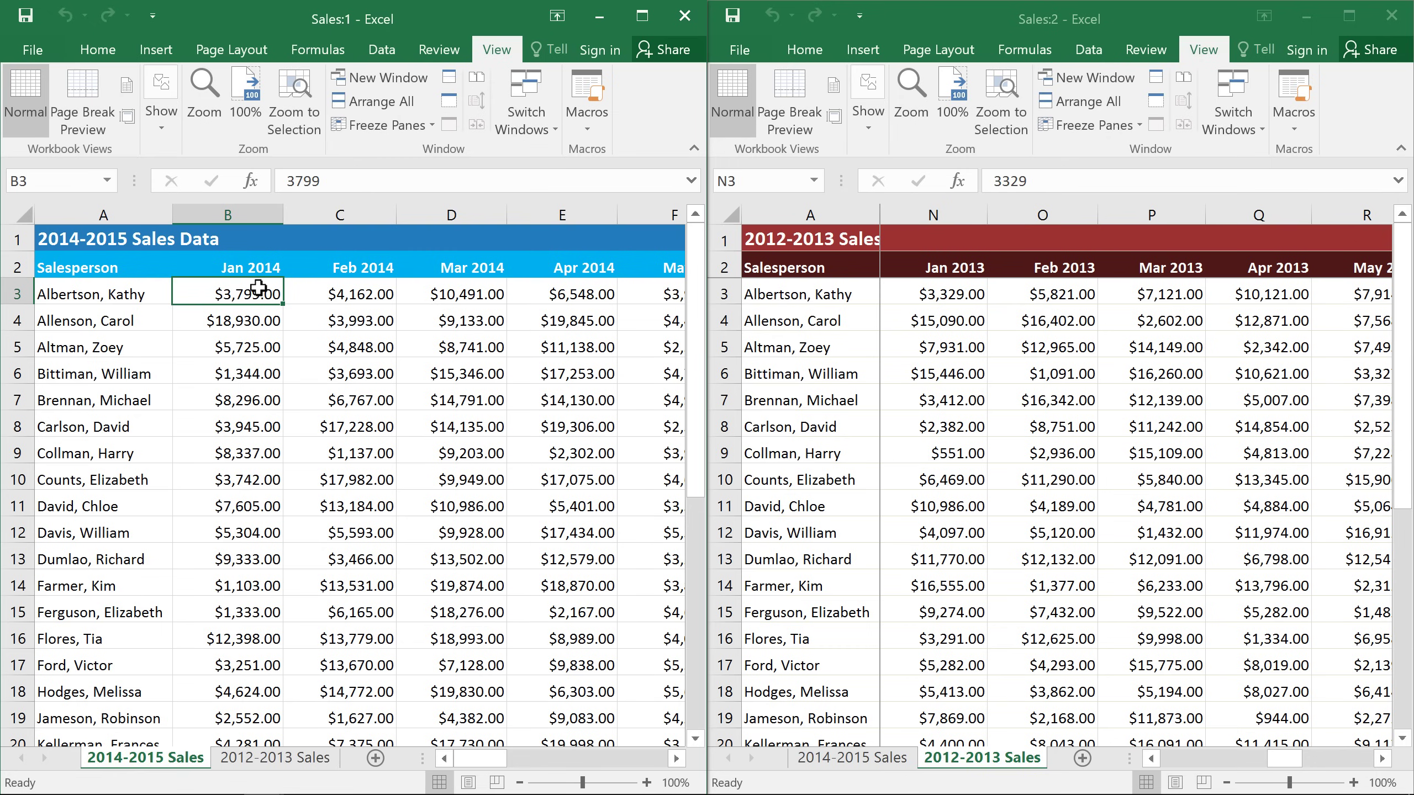
Step: Close Sales:1, maximize the remaining window on 2014-2015 Sales, and unfreeze its panes
{"action": "left_click", "coordinate": [694, 18]}
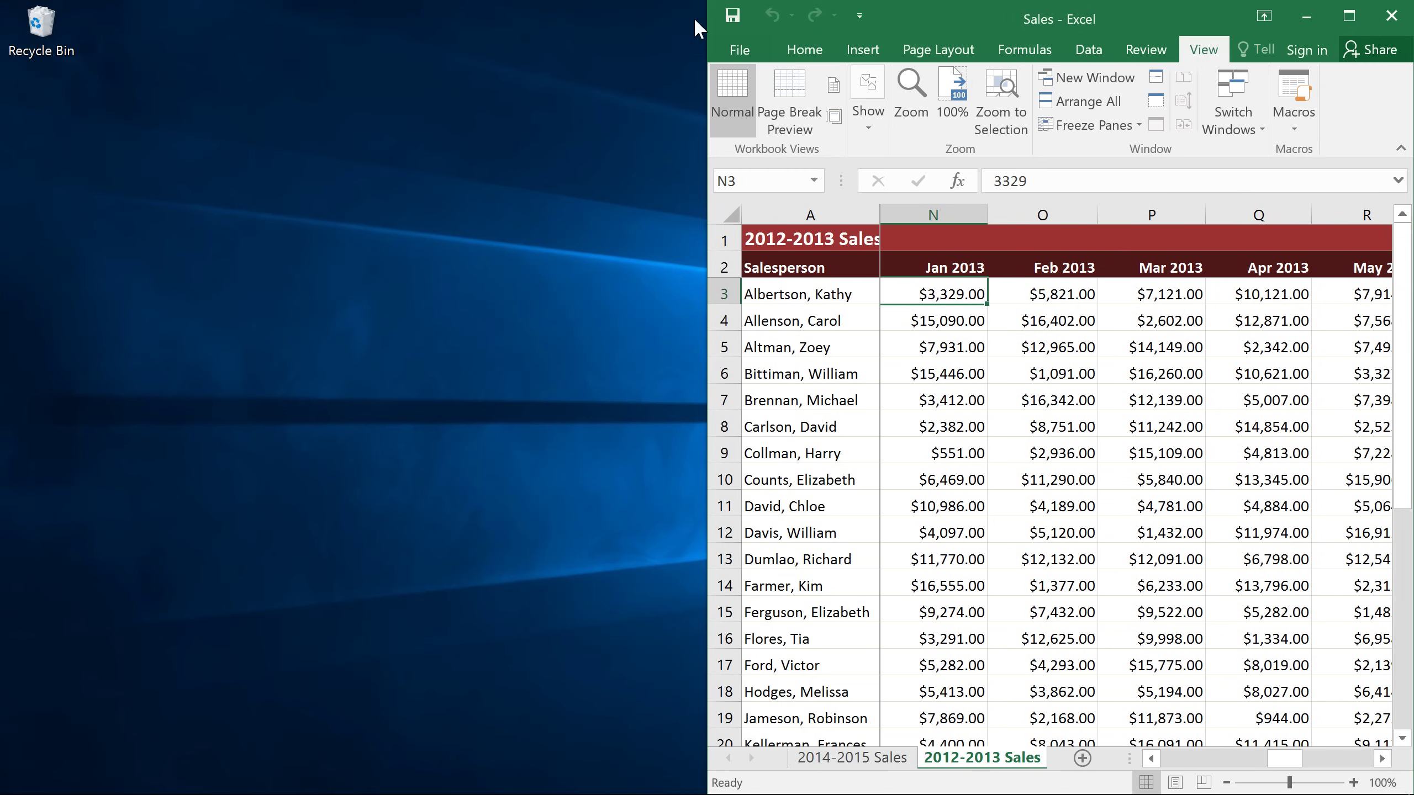
{"action": "left_click", "coordinate": [1349, 16]}
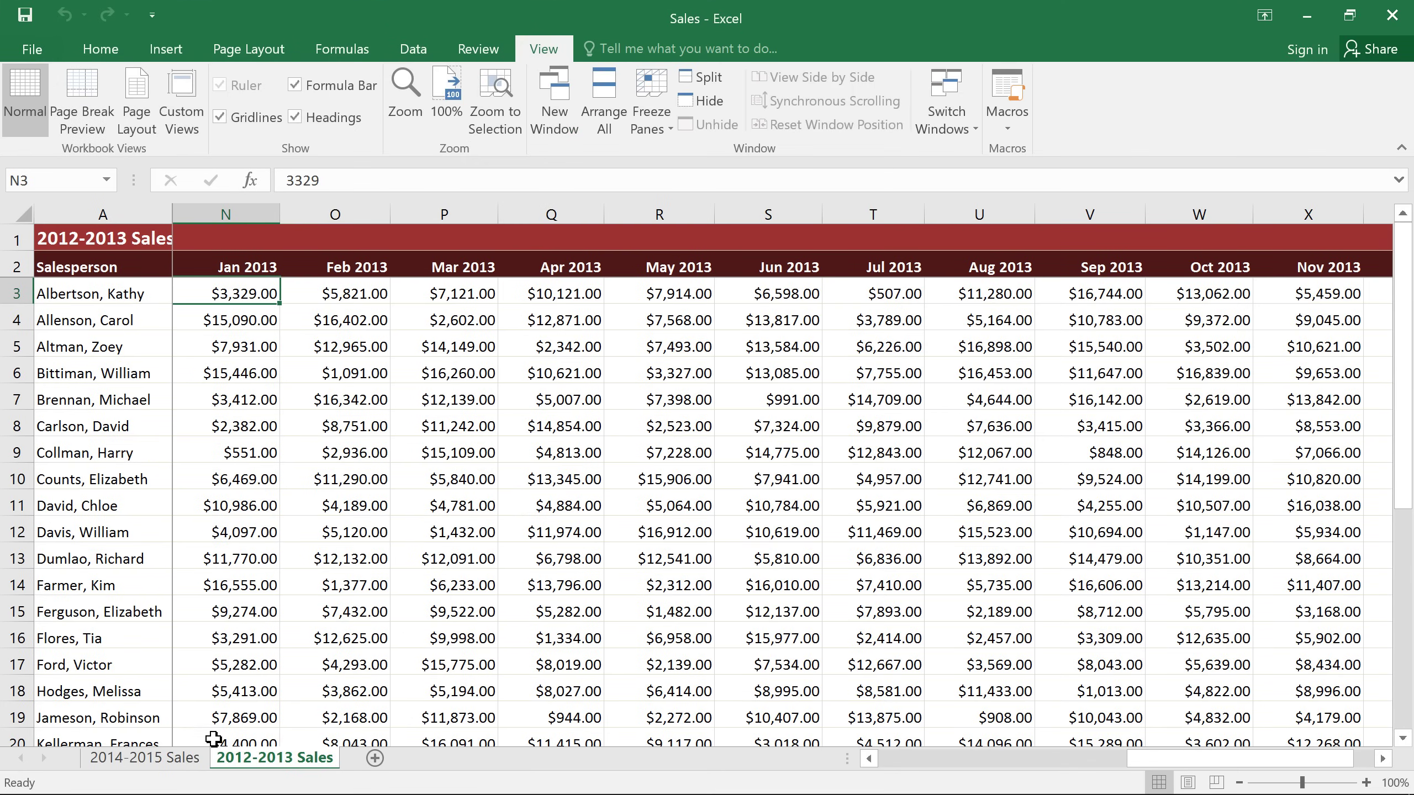
{"action": "left_click", "coordinate": [154, 760]}
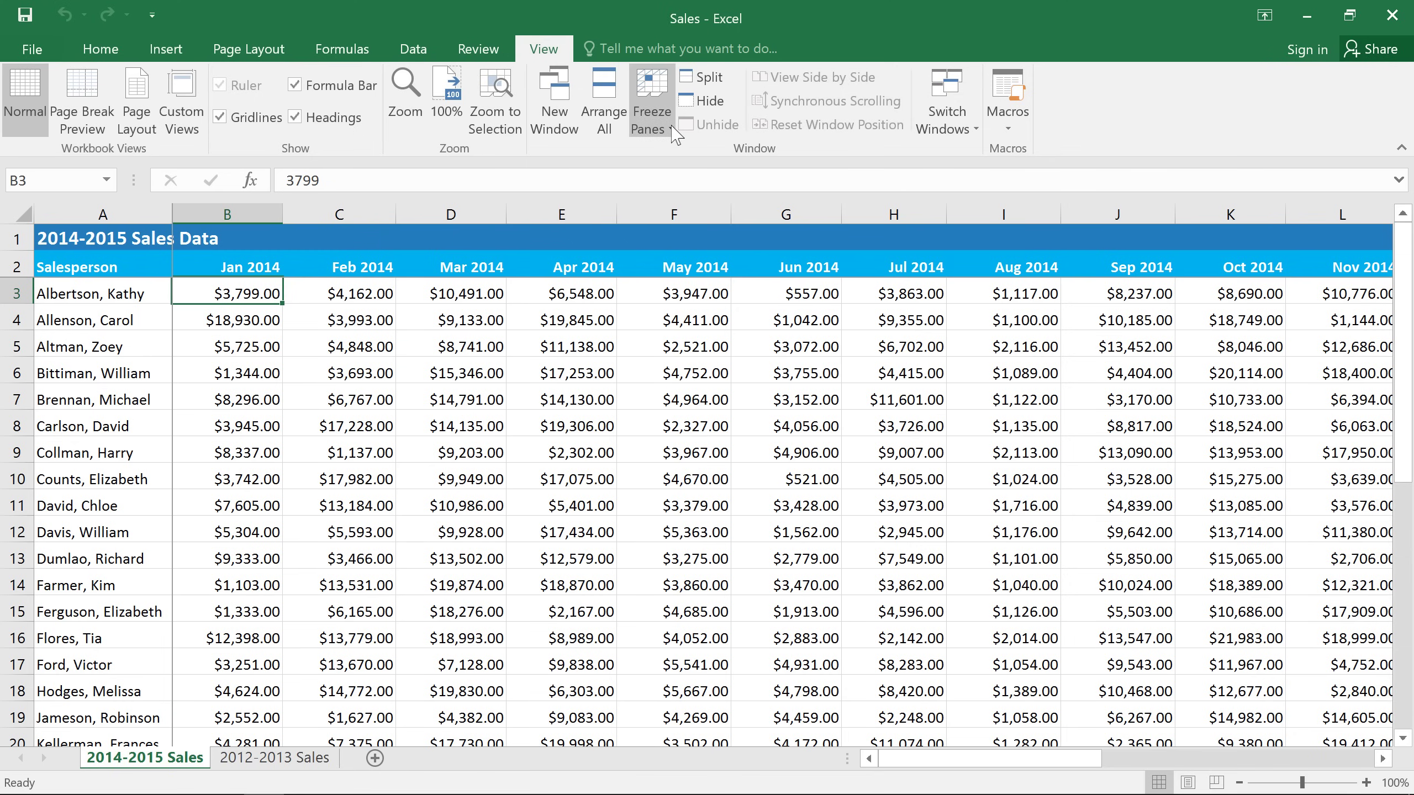
{"action": "left_click", "coordinate": [651, 127]}
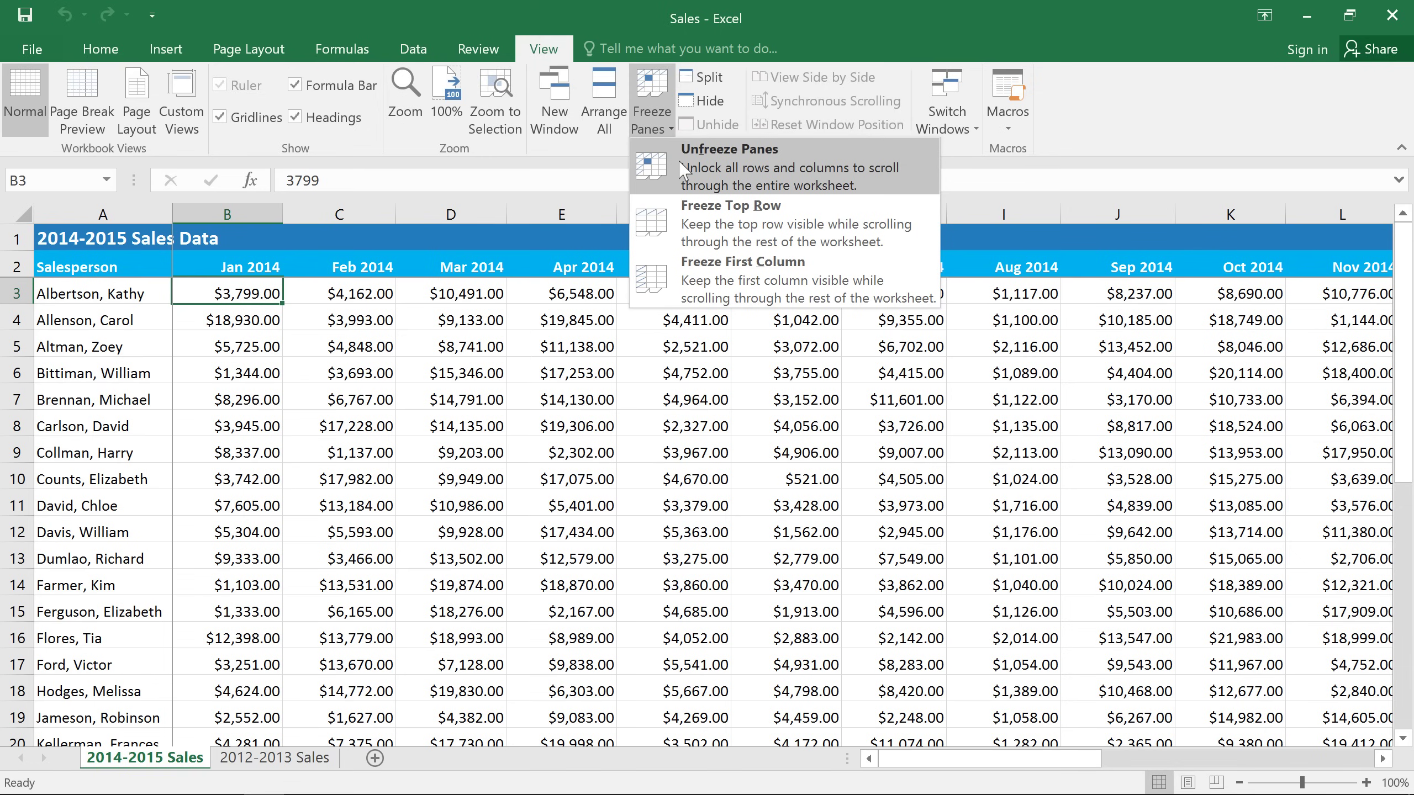
{"action": "left_click", "coordinate": [684, 170]}
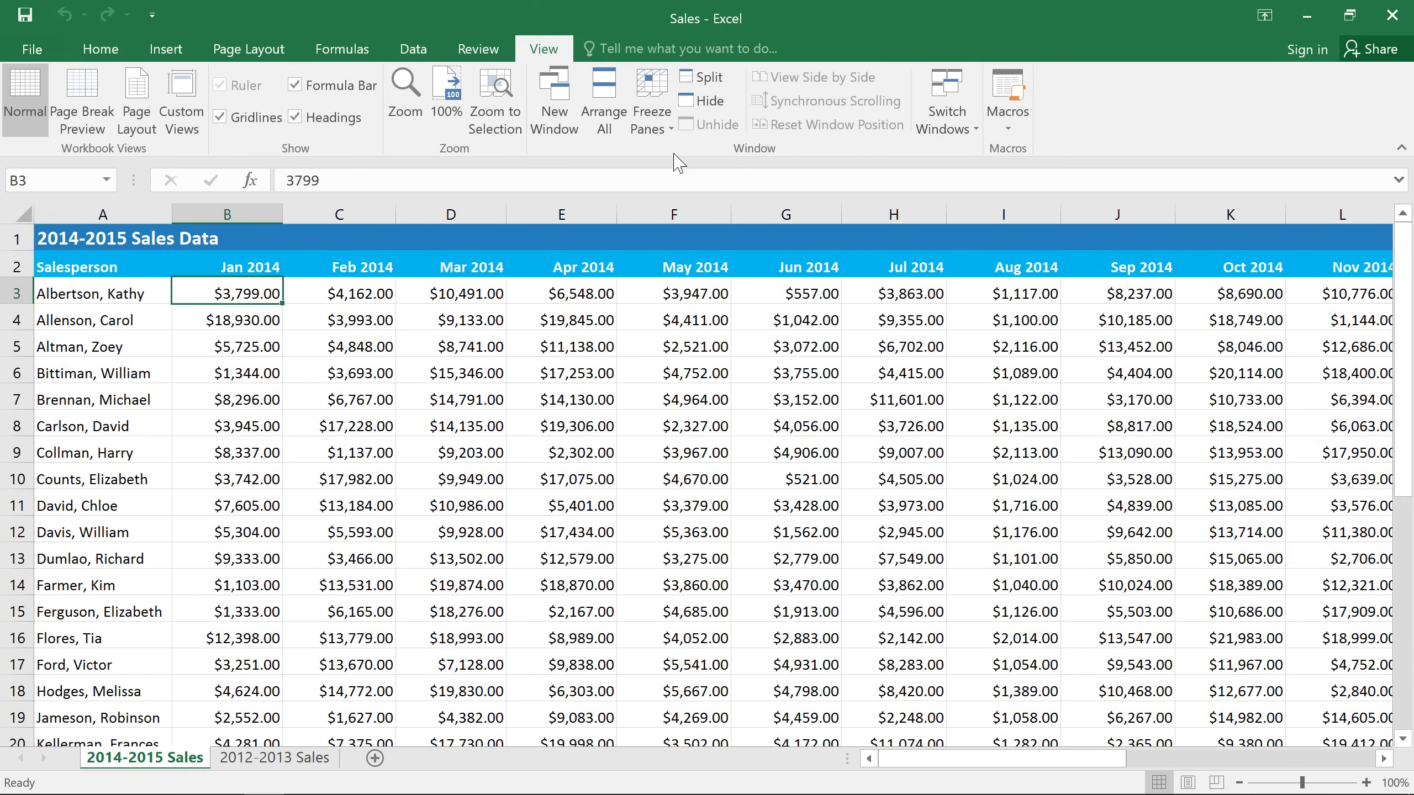
Step: Split the 2014-2015 sheet into four panes at cell G12 and scroll the right-hand panes
{"action": "left_click", "coordinate": [782, 531]}
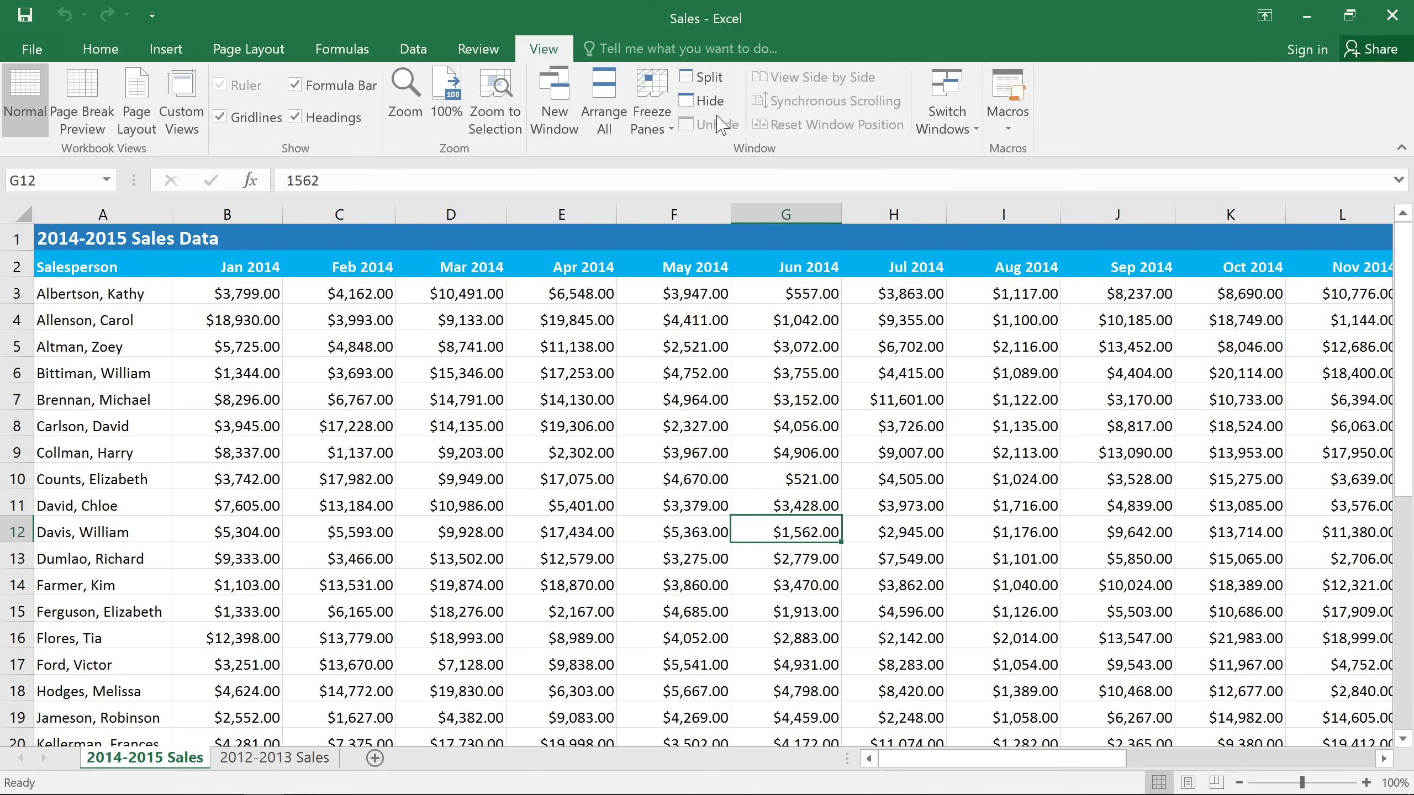
{"action": "left_click", "coordinate": [719, 83]}
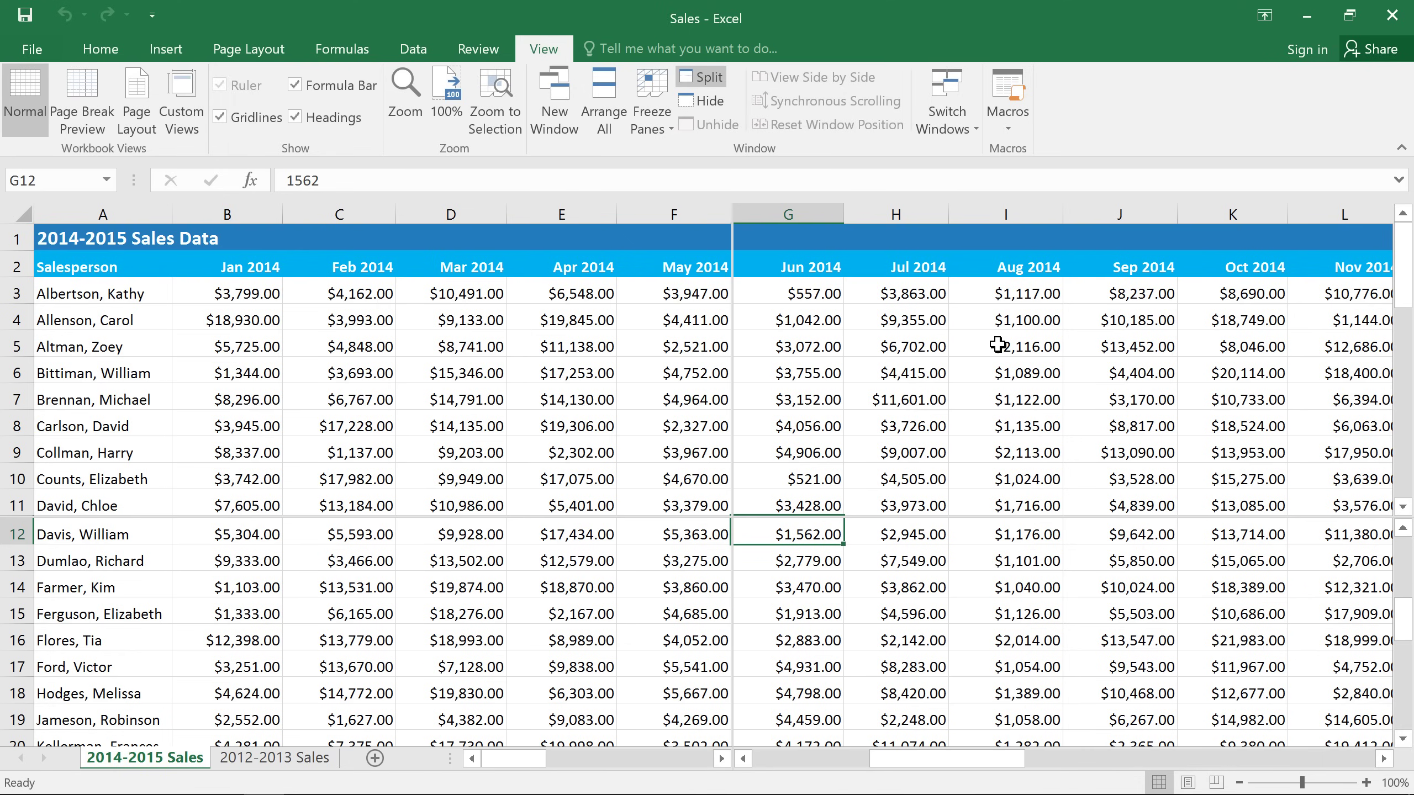
{"action": "mouse_move", "coordinate": [1410, 275]}
{"action": "left_mouse_down"}
{"action": "mouse_move", "coordinate": [1410, 312]}
{"action": "mouse_move", "coordinate": [1405, 295]}
{"action": "left_mouse_up"}
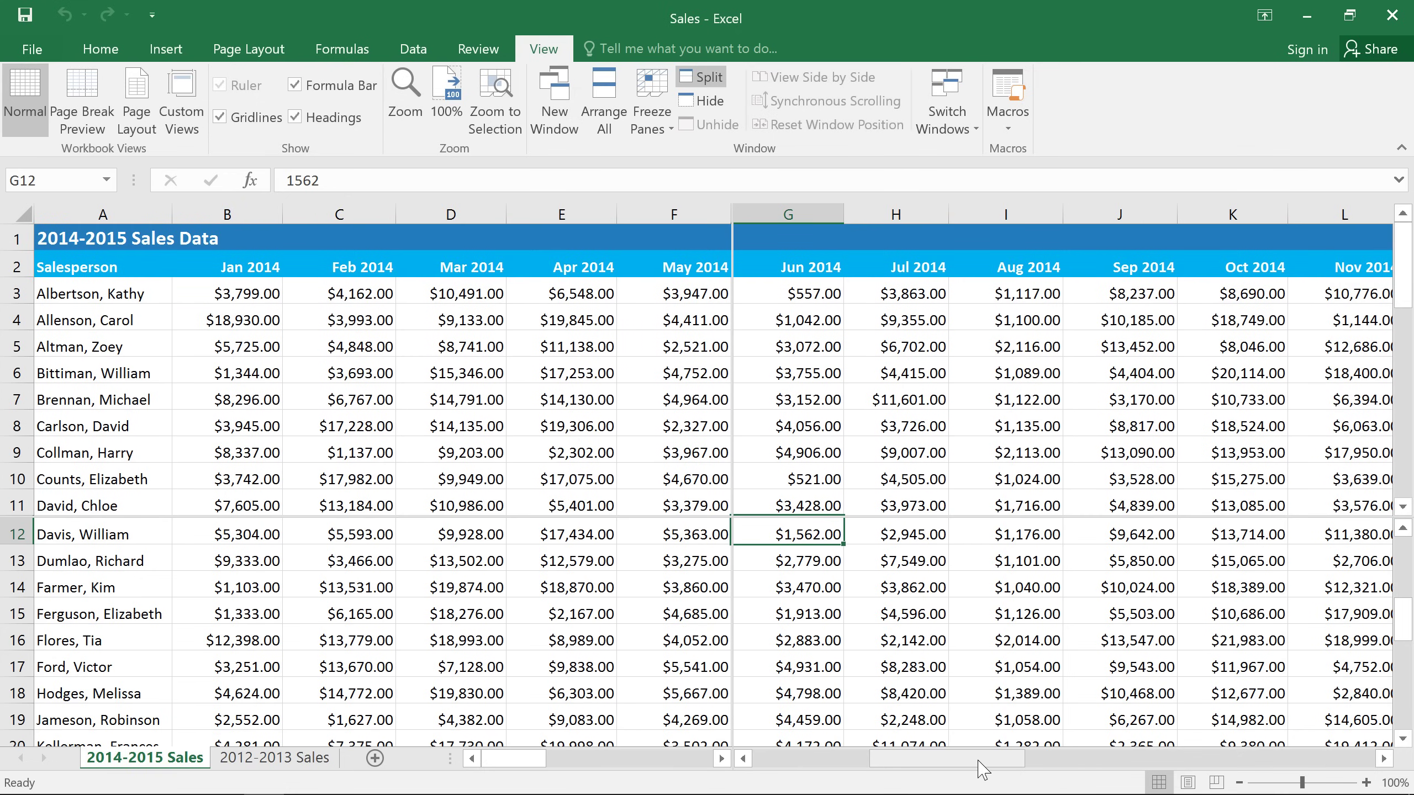
{"action": "left_click_drag", "start_coordinate": [982, 767], "coordinate": [921, 770]}
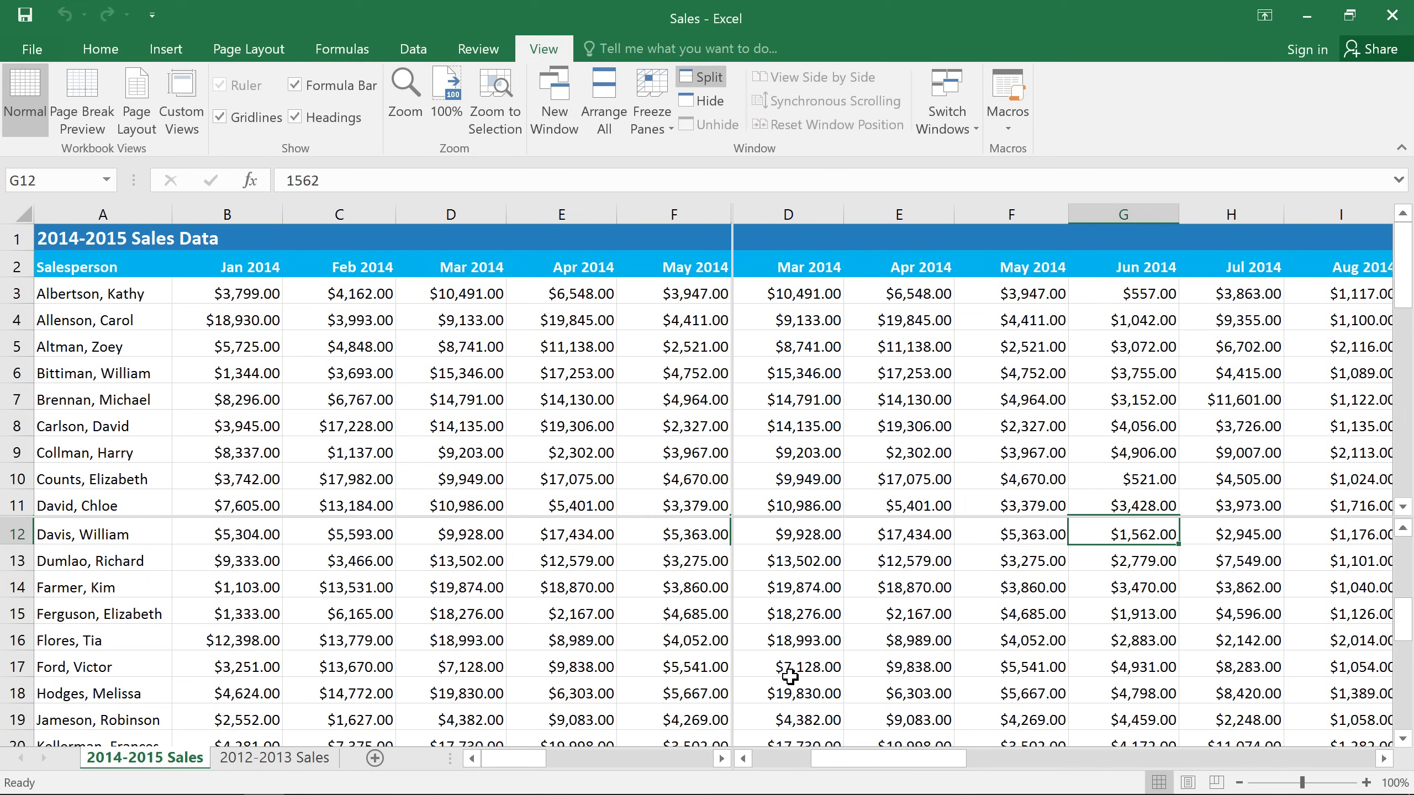
Step: Remove the vertical split, keep rows 1–8 in the top pane, and scroll the lower pane to the last salespeople
{"action": "left_click_drag", "start_coordinate": [733, 640], "coordinate": [3, 659]}
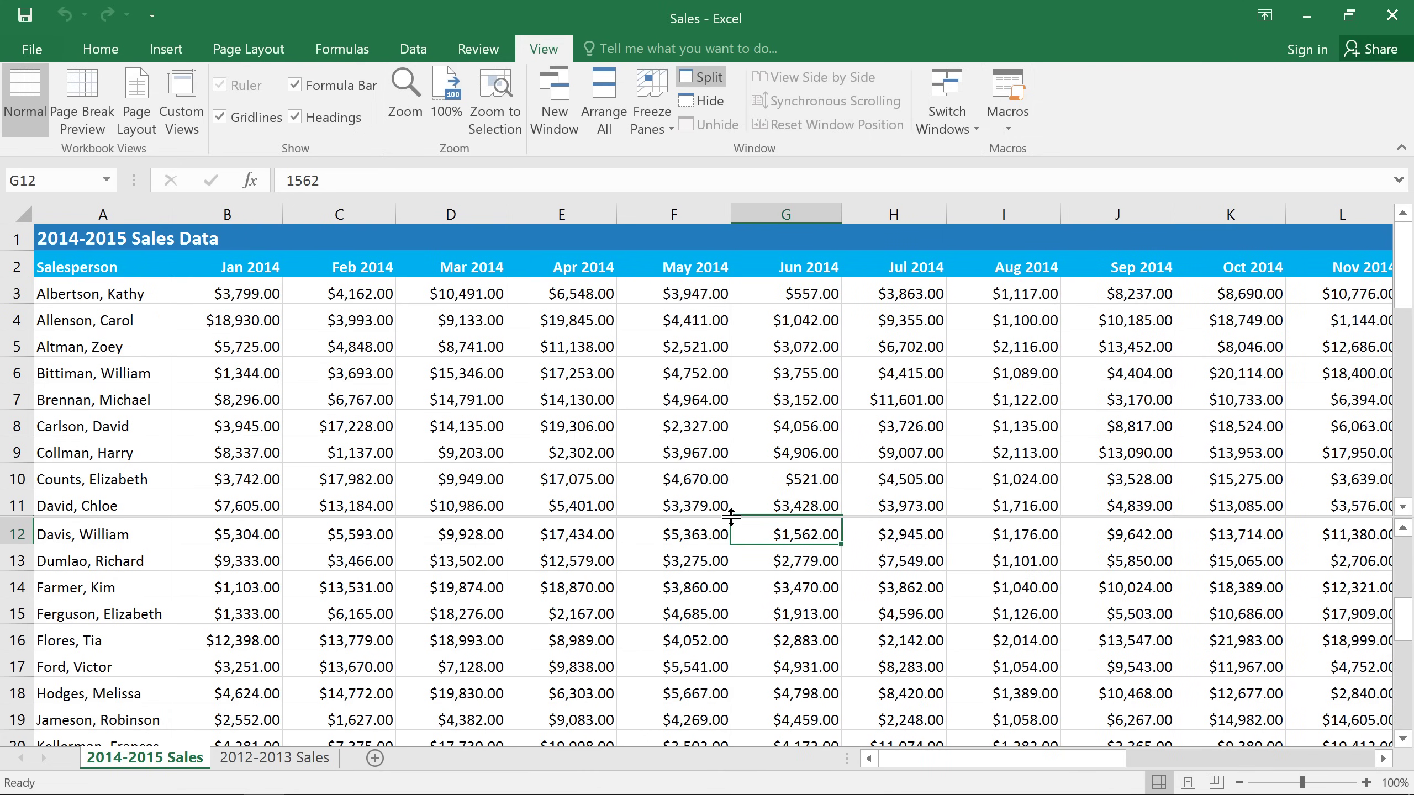
{"action": "left_click_drag", "start_coordinate": [732, 516], "coordinate": [766, 439]}
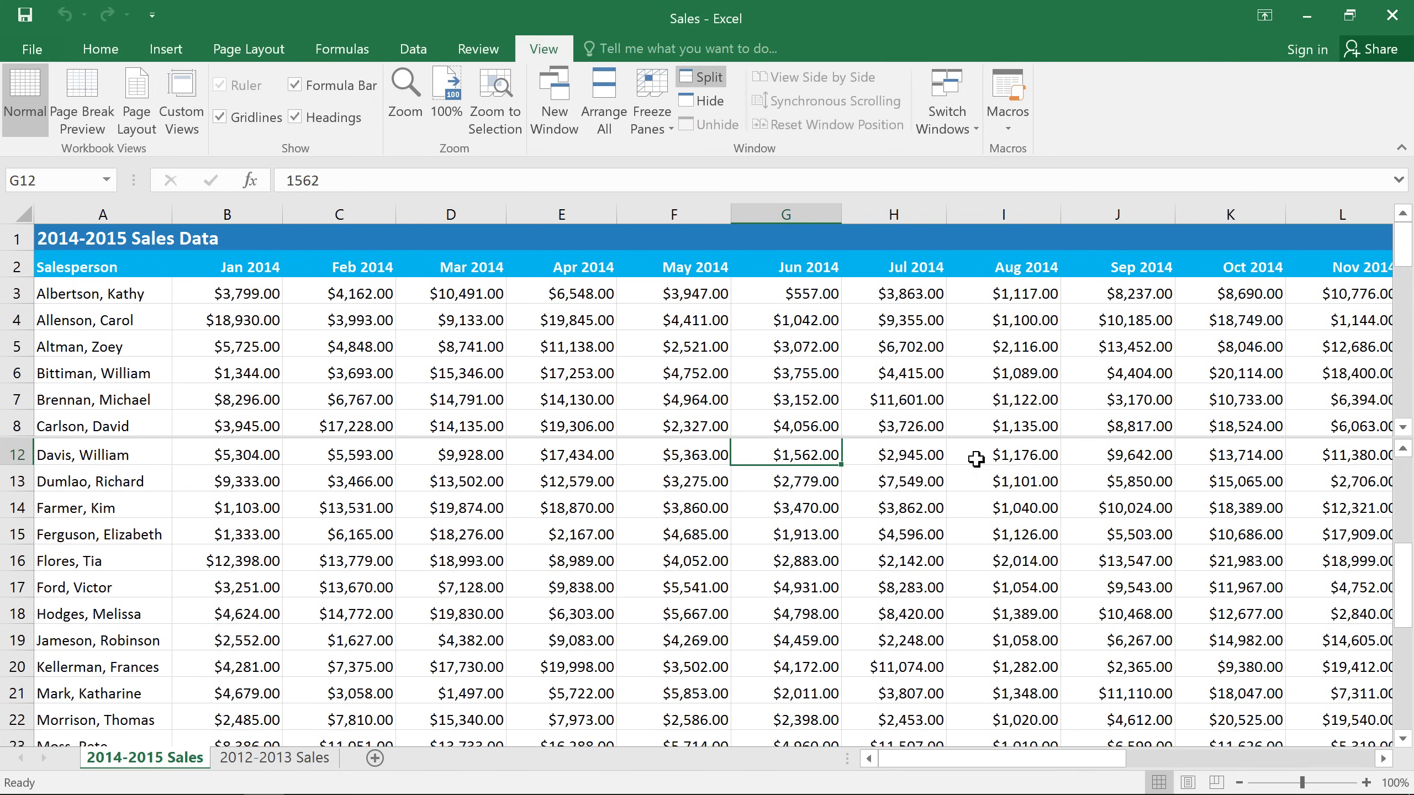
{"action": "left_click_drag", "start_coordinate": [1403, 574], "coordinate": [1411, 675]}
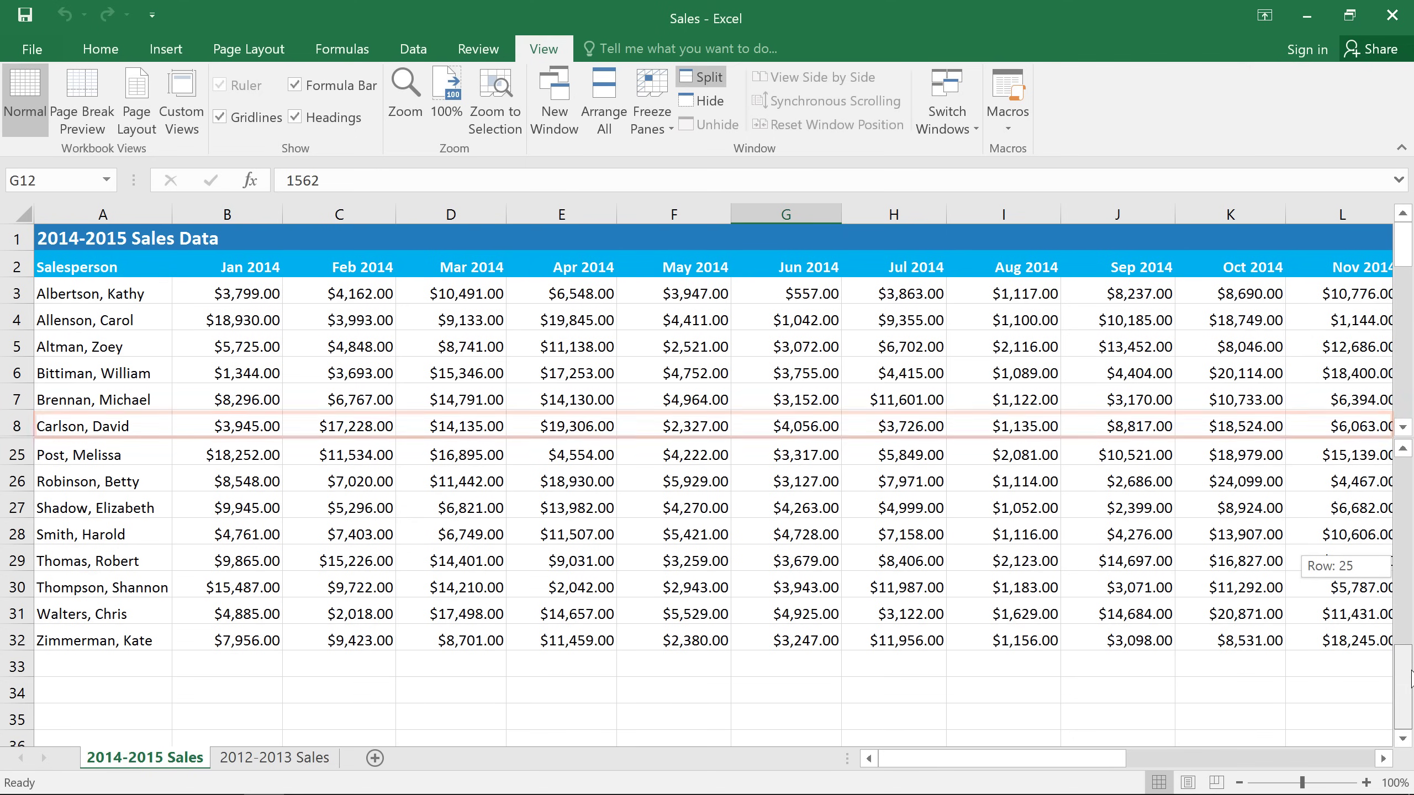